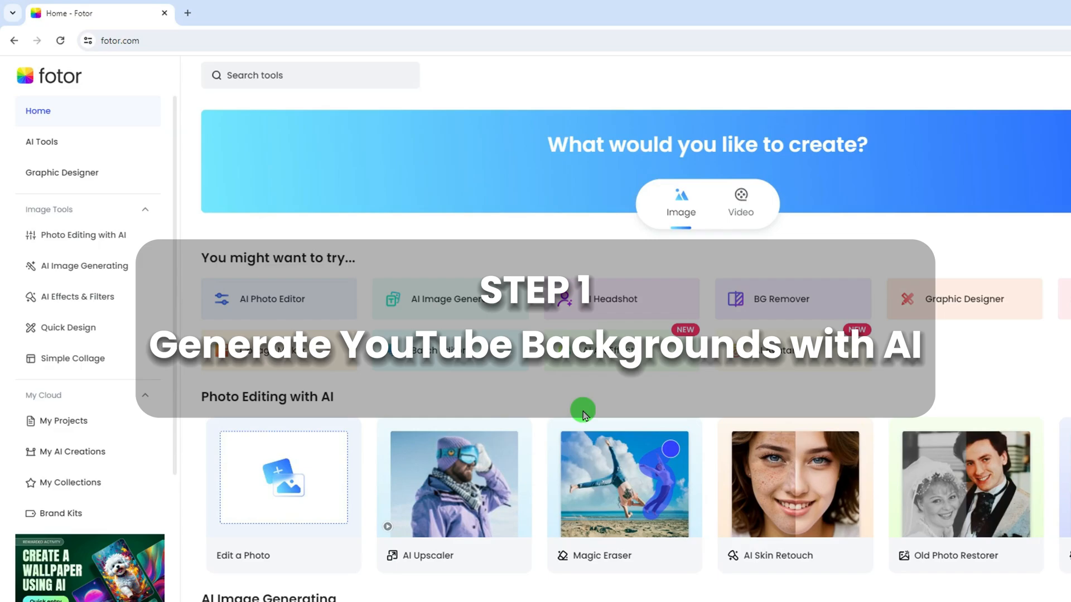
Paste the Scandinavian minimalist living room description as the AI image prompt
click(429, 317)
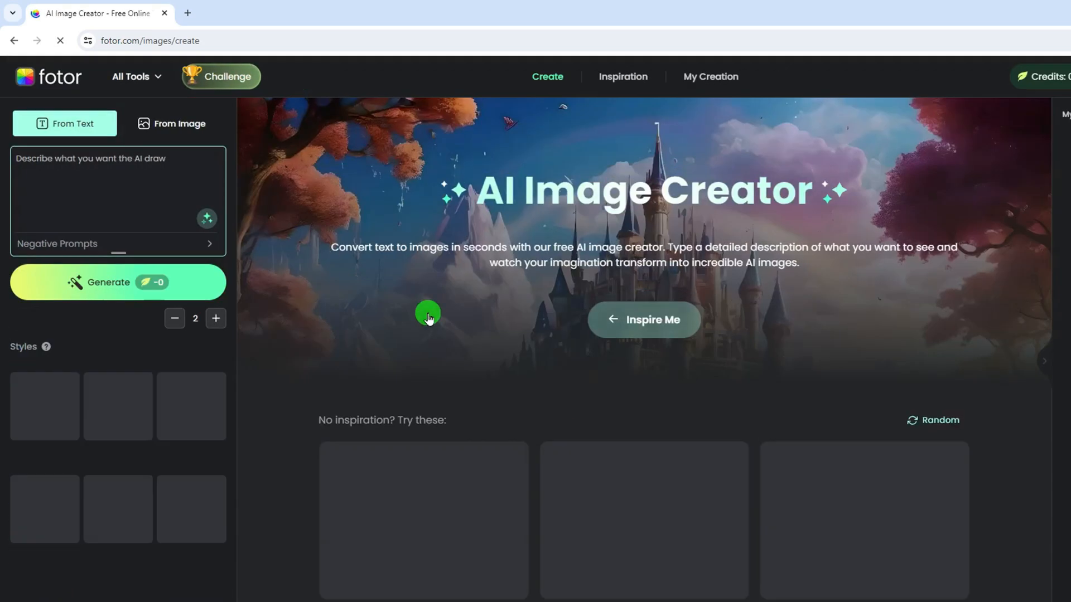
click(160, 172)
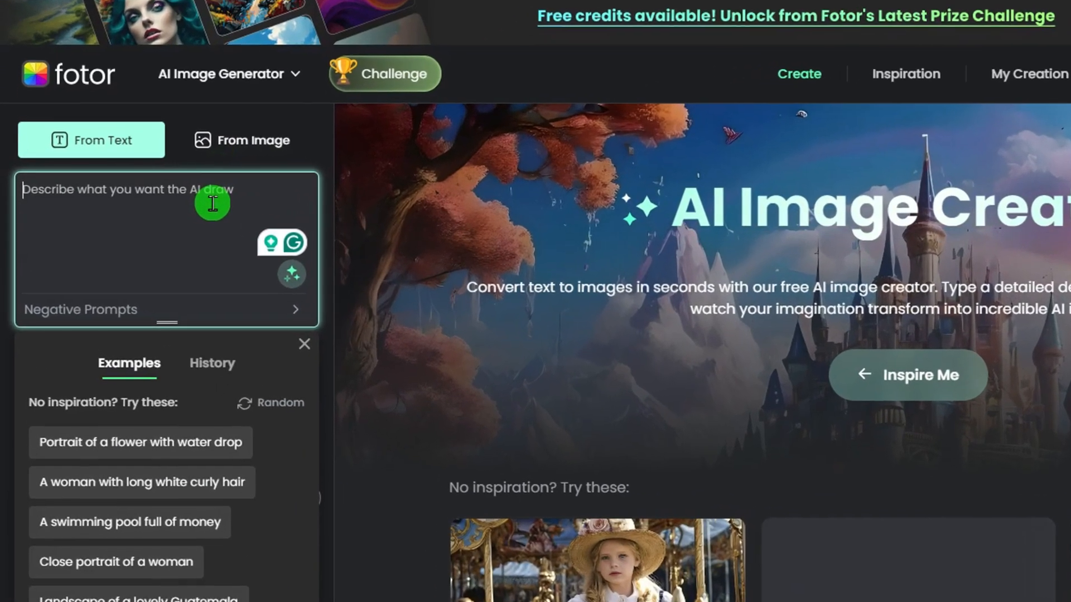
text(Scandinavian minimalist living room)
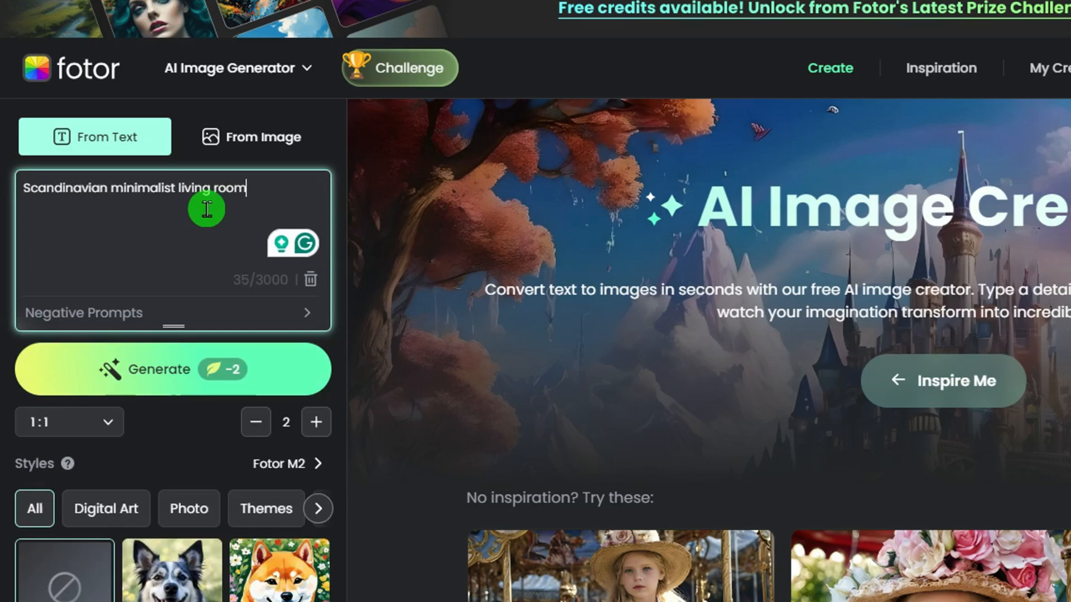
Generate the images at 16:9 widescreen with the Photography 3 style
click(97, 422)
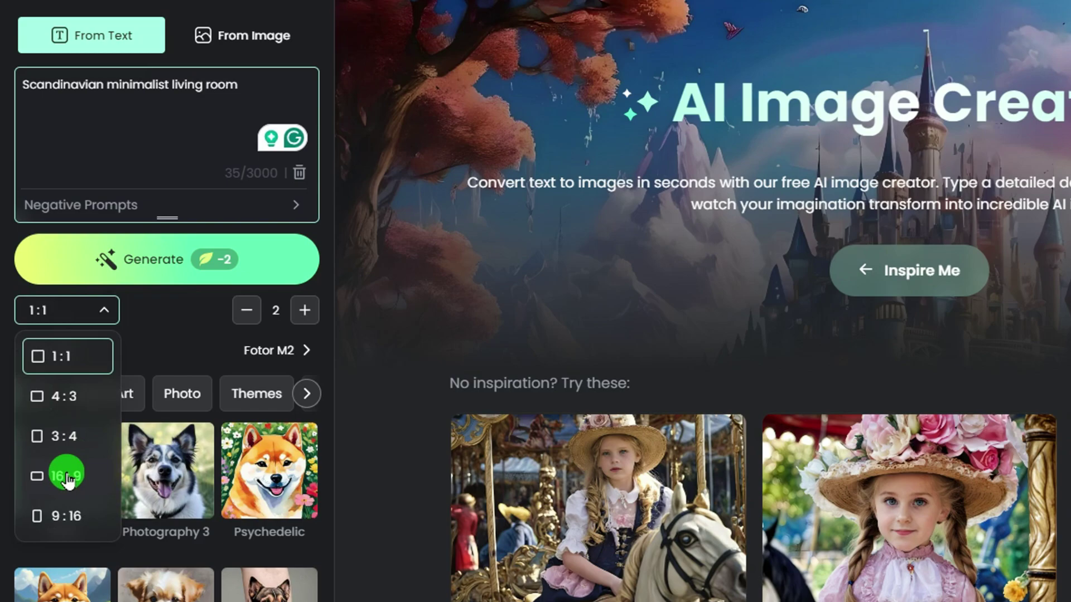
click(67, 477)
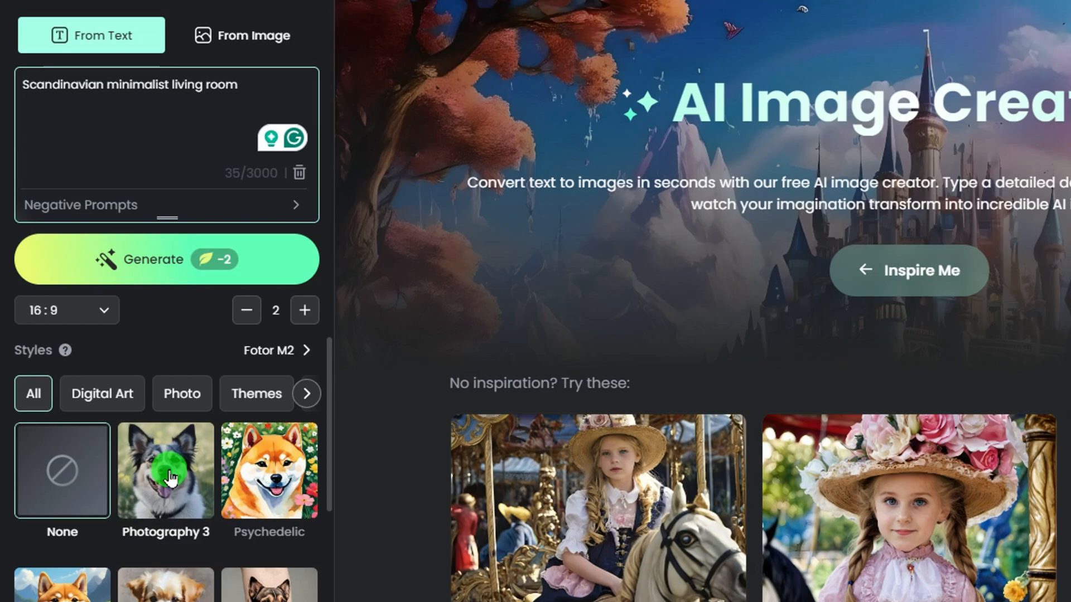
click(179, 490)
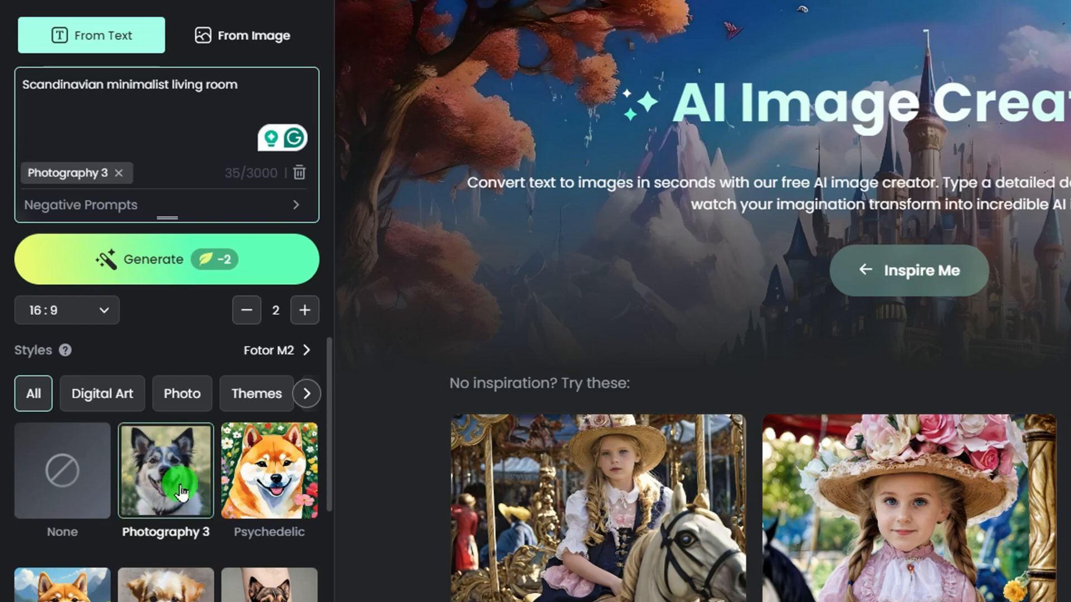
click(202, 270)
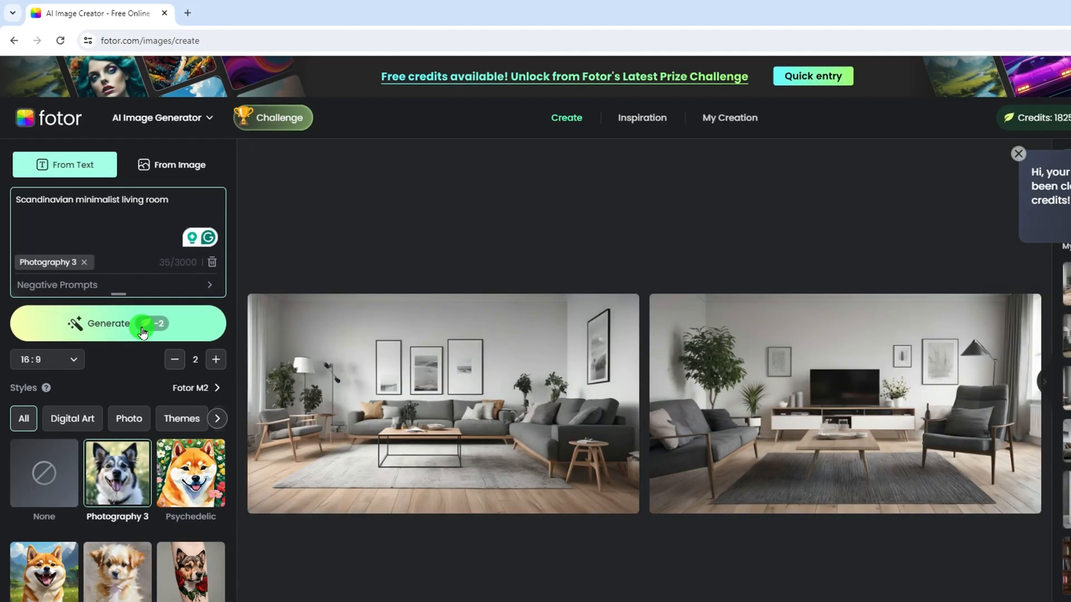
mouse_move(492, 429)
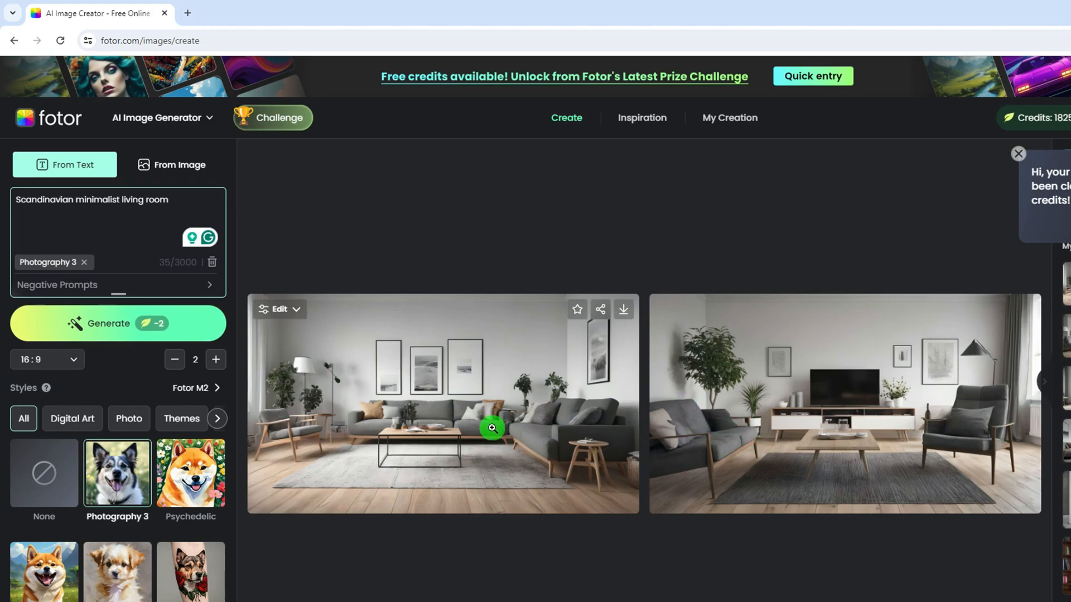
Extend the prompt with 'wall' and regenerate the living-room images
click(179, 209)
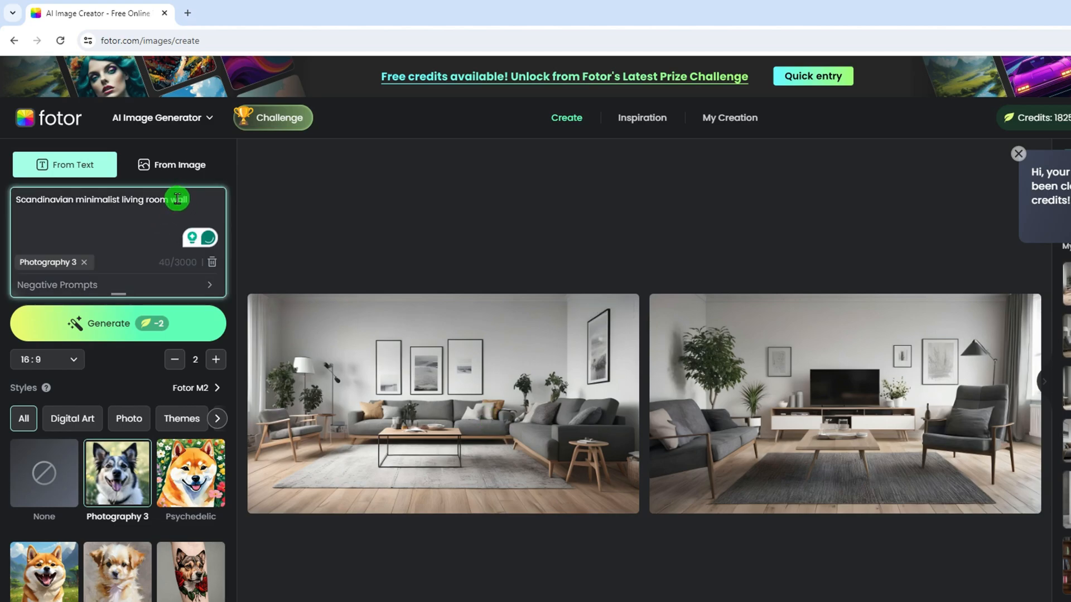
drag(172, 205, 197, 203)
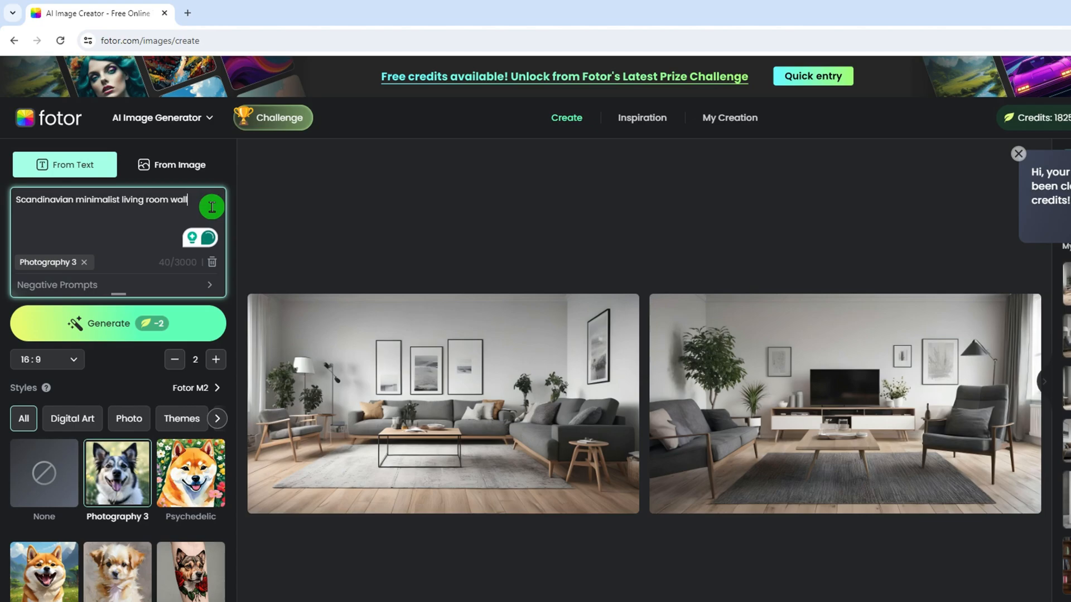
click(175, 326)
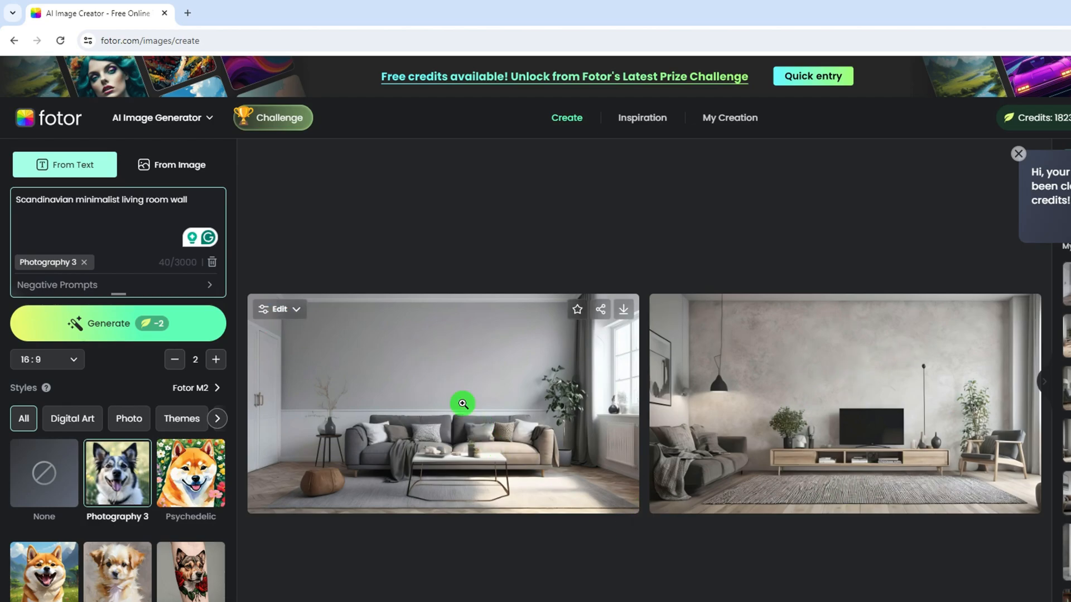
Generate a fresh pair and download the first living-room image as a JPG to the youtube backgrounds folder
click(171, 324)
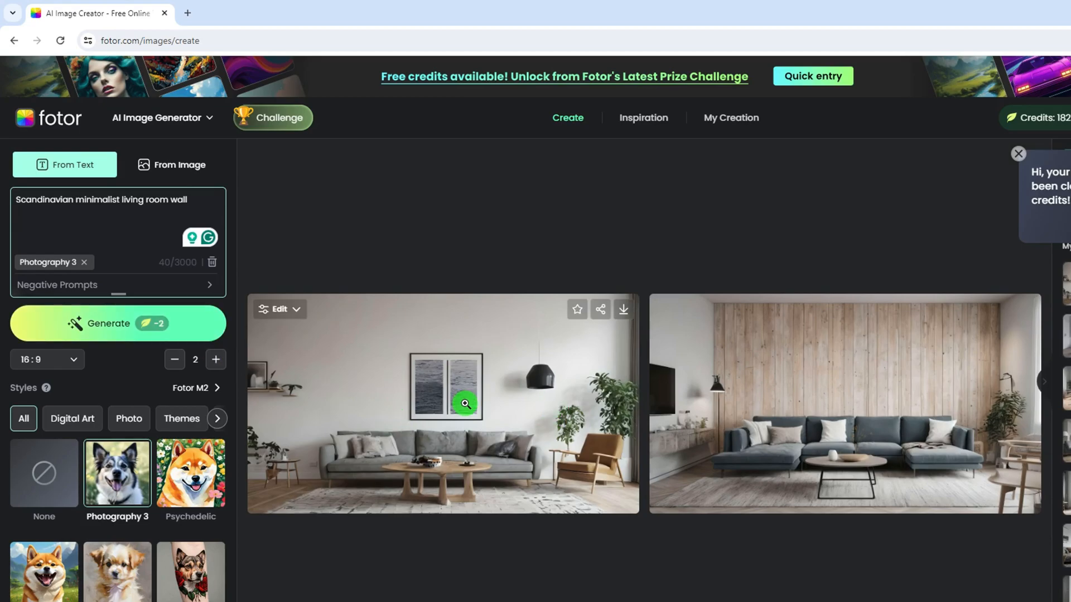
click(628, 314)
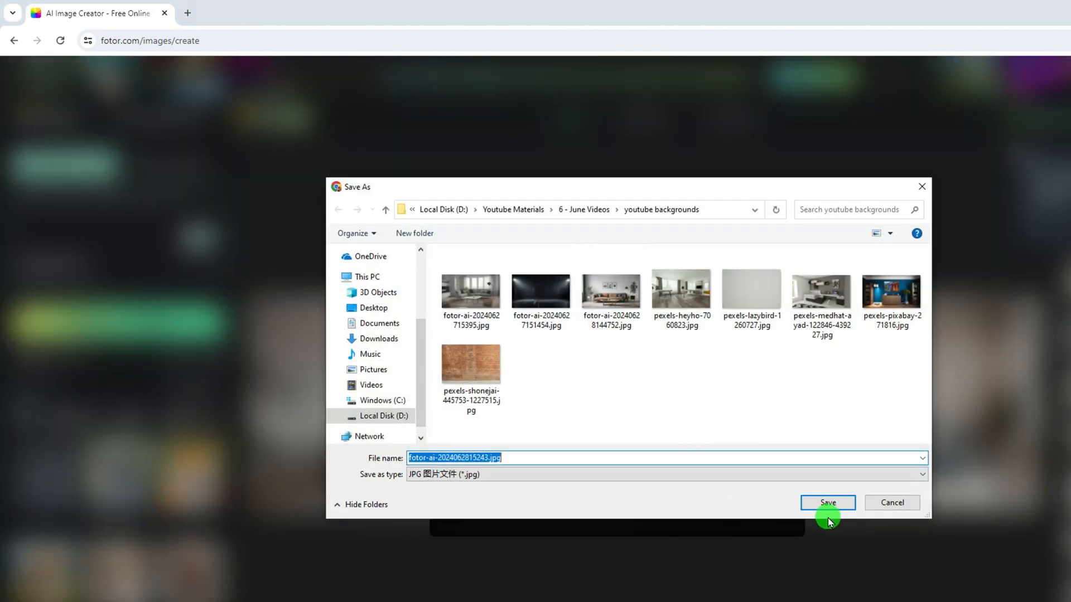
click(827, 504)
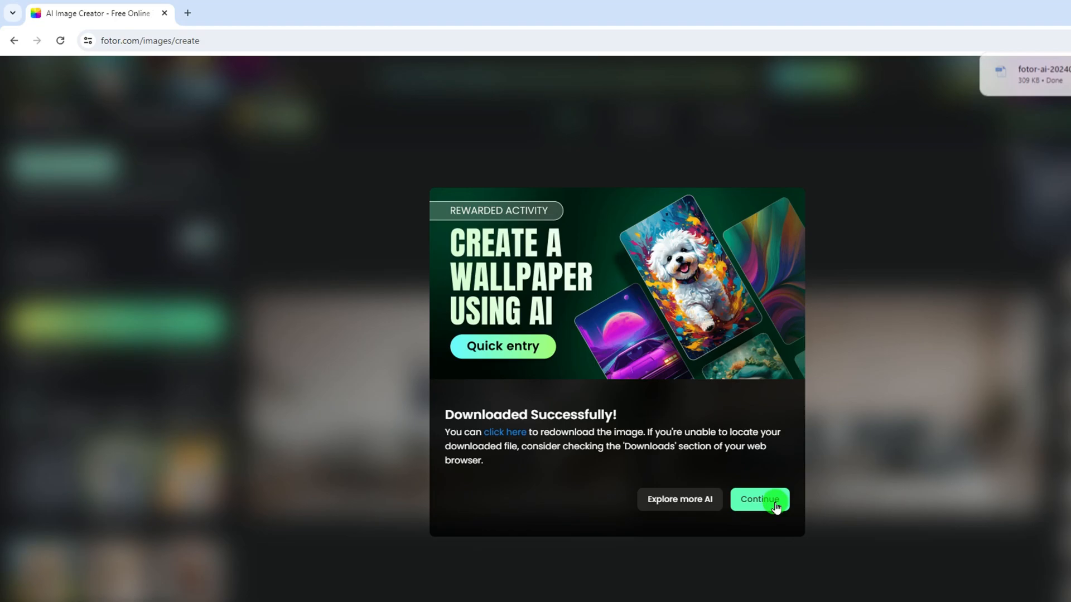
click(774, 501)
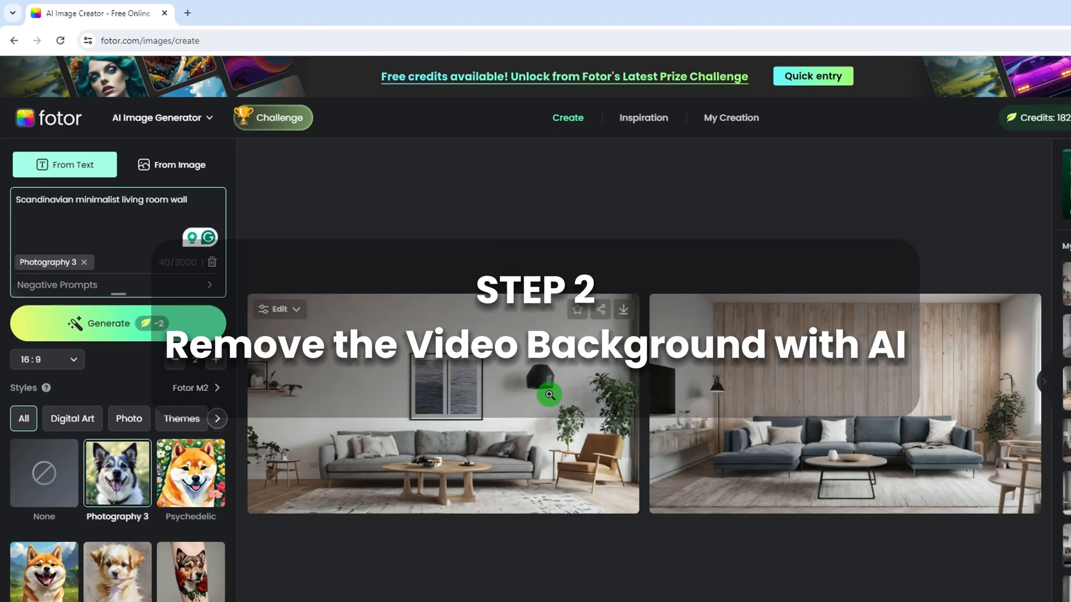
Upload REAL BG.mp4 to the Portrait Video BG Remover to strip its background
click(163, 117)
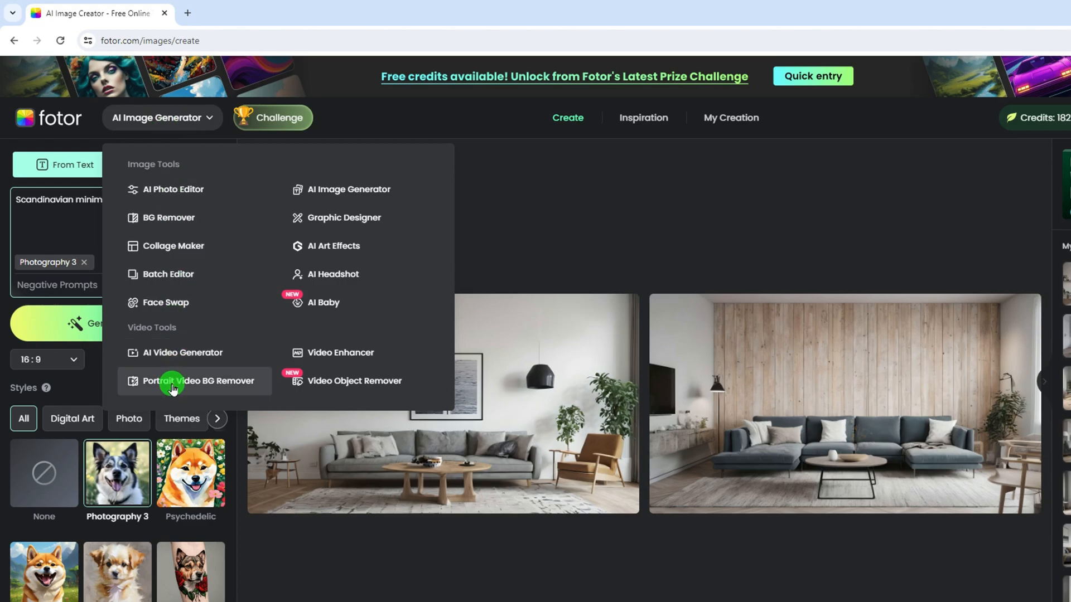
click(171, 384)
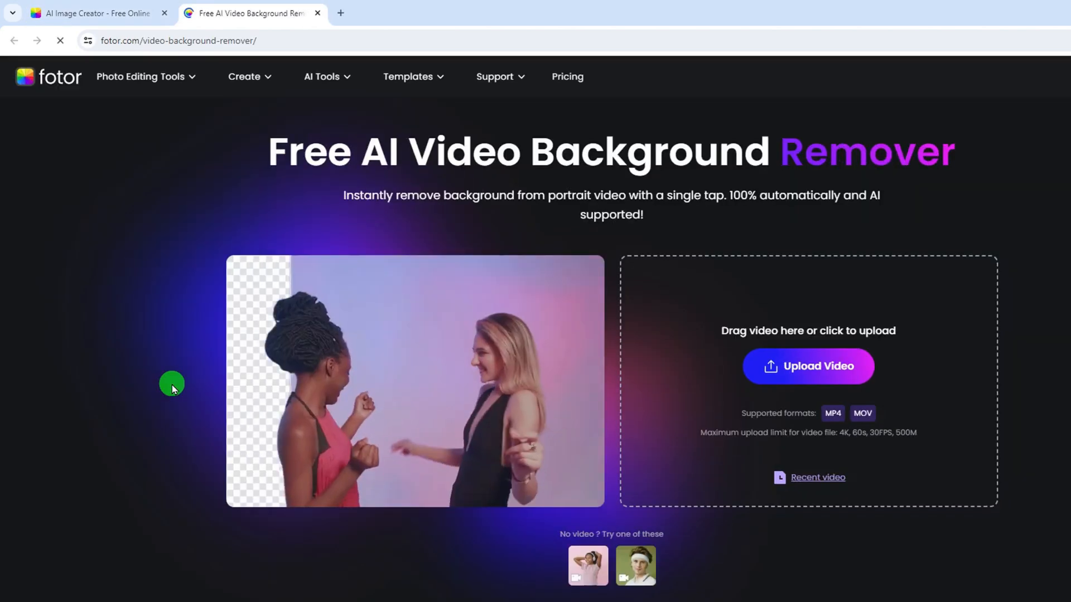
click(779, 377)
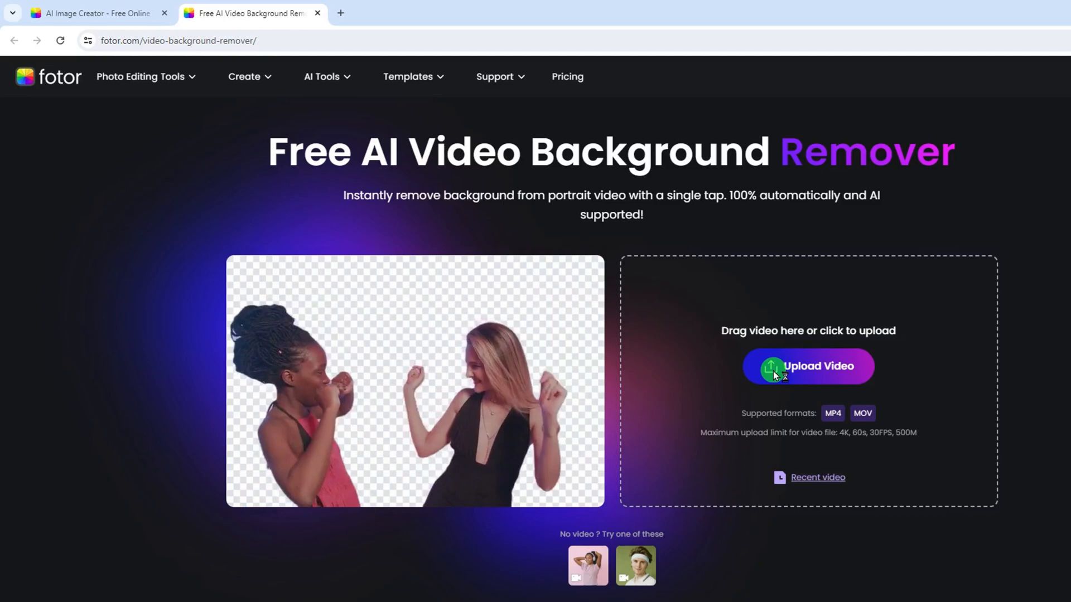
click(611, 293)
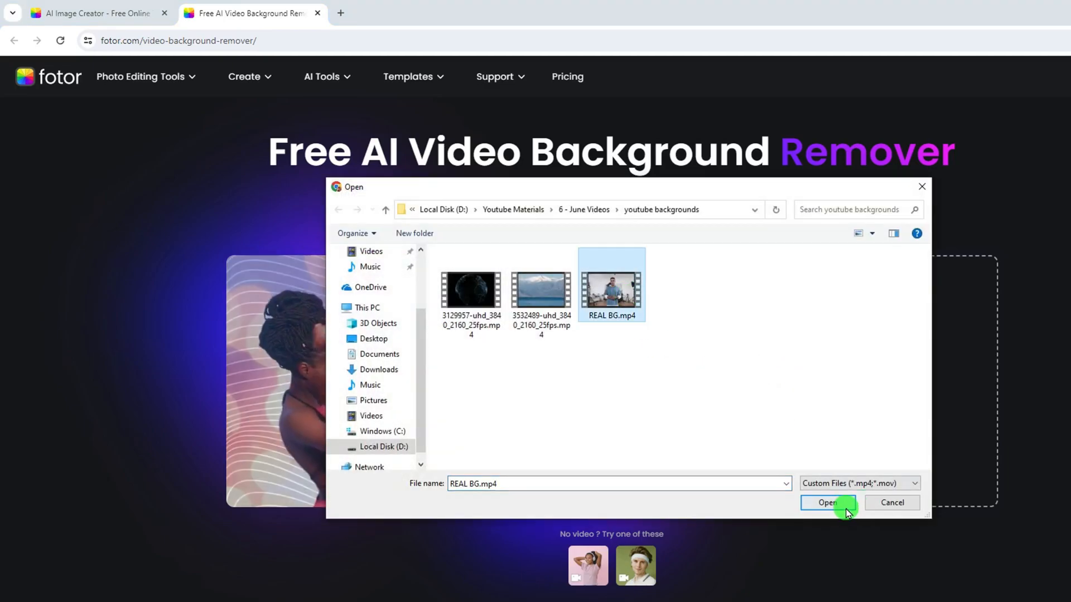
click(826, 503)
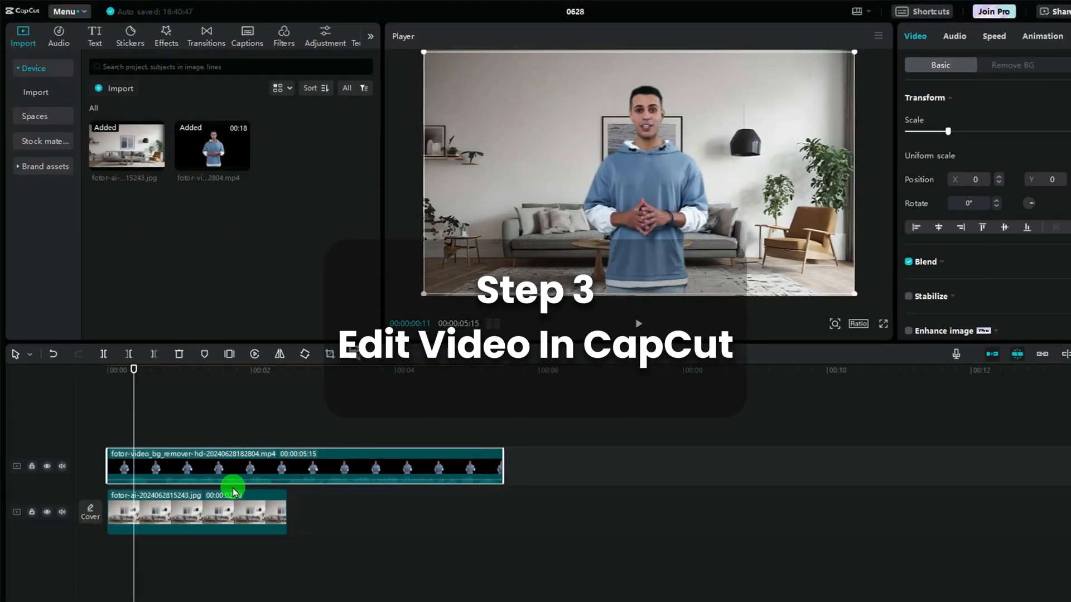
Lengthen the living-room image clip to the end of the portrait video clip
click(226, 512)
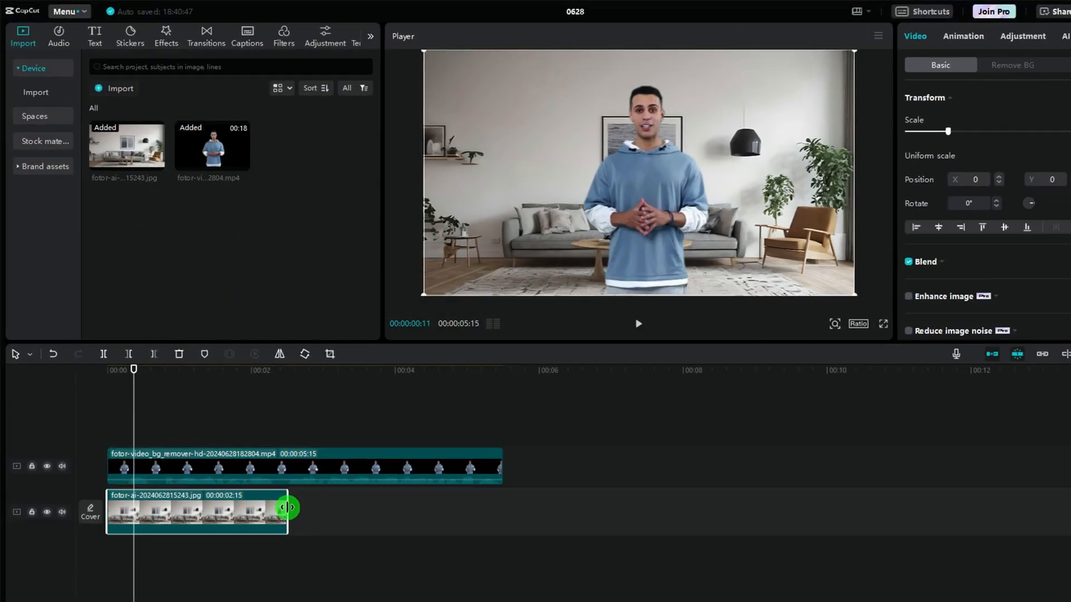
drag(288, 508, 502, 509)
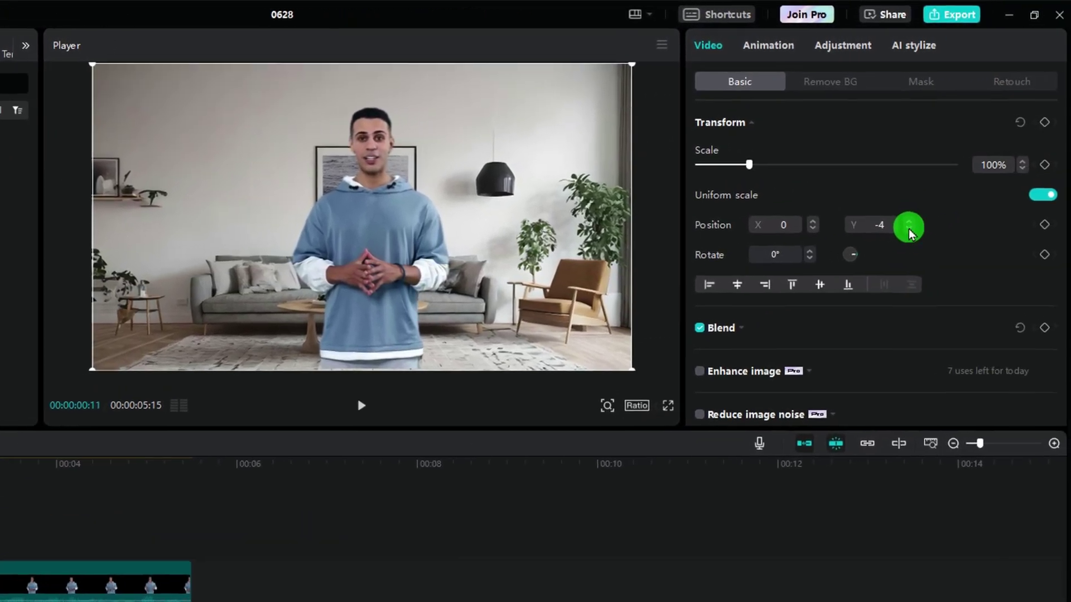
Nudge the background image's vertical position, then snap it back to centre
click(1068, 182)
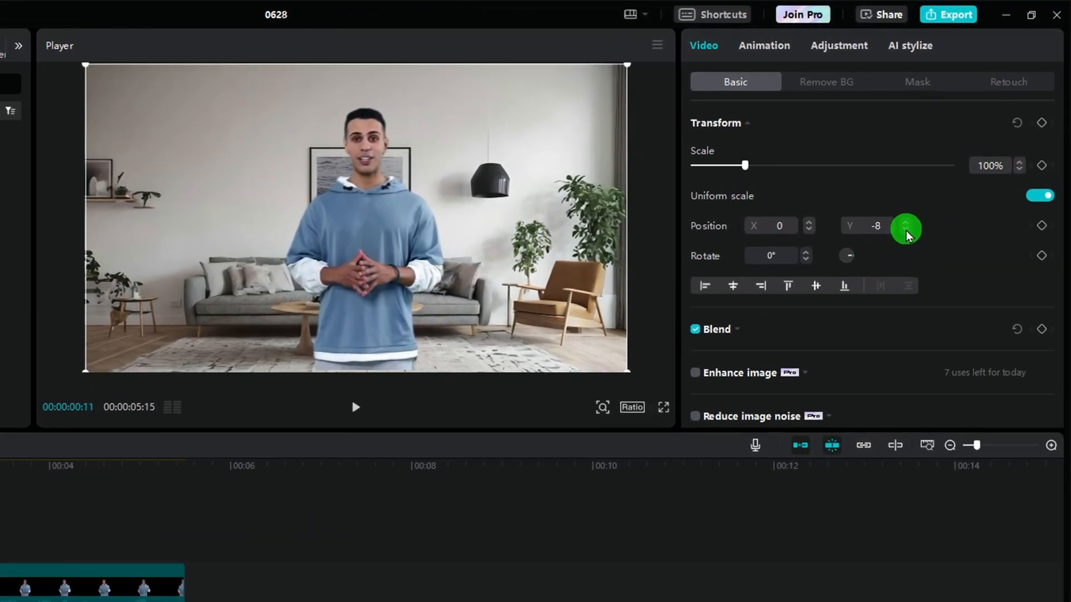
click(908, 231)
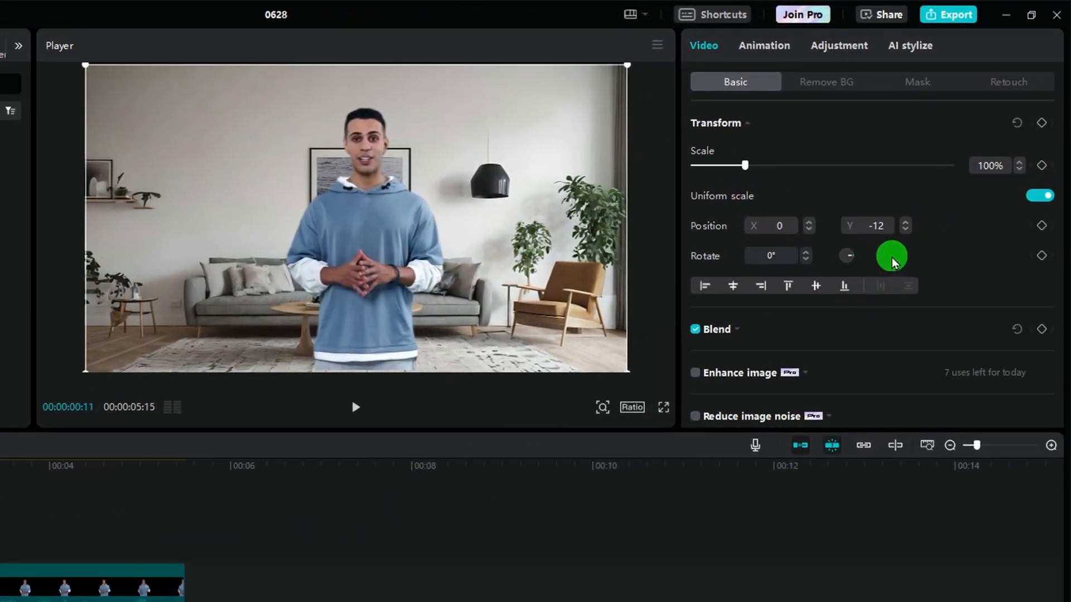
drag(583, 256, 575, 234)
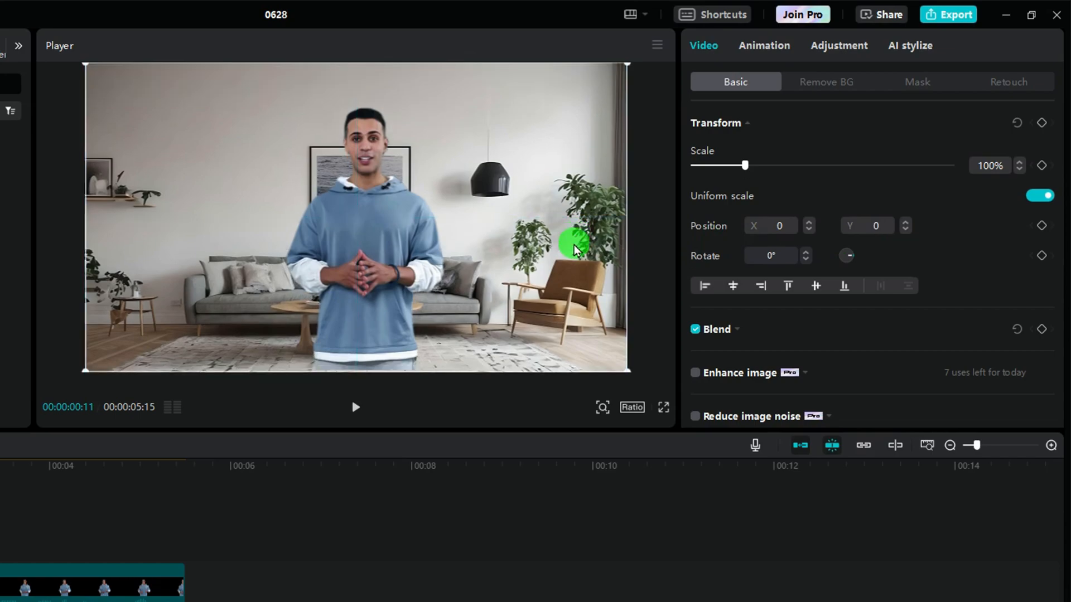
Scale the portrait video down to 96% and shift it slightly lower
click(38, 578)
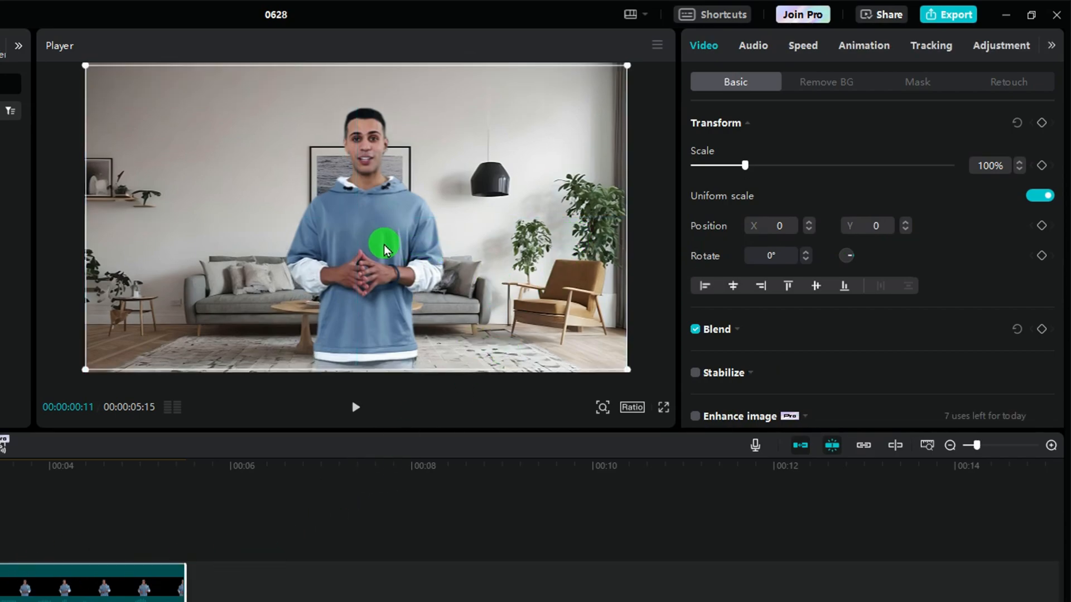
drag(385, 243, 385, 250)
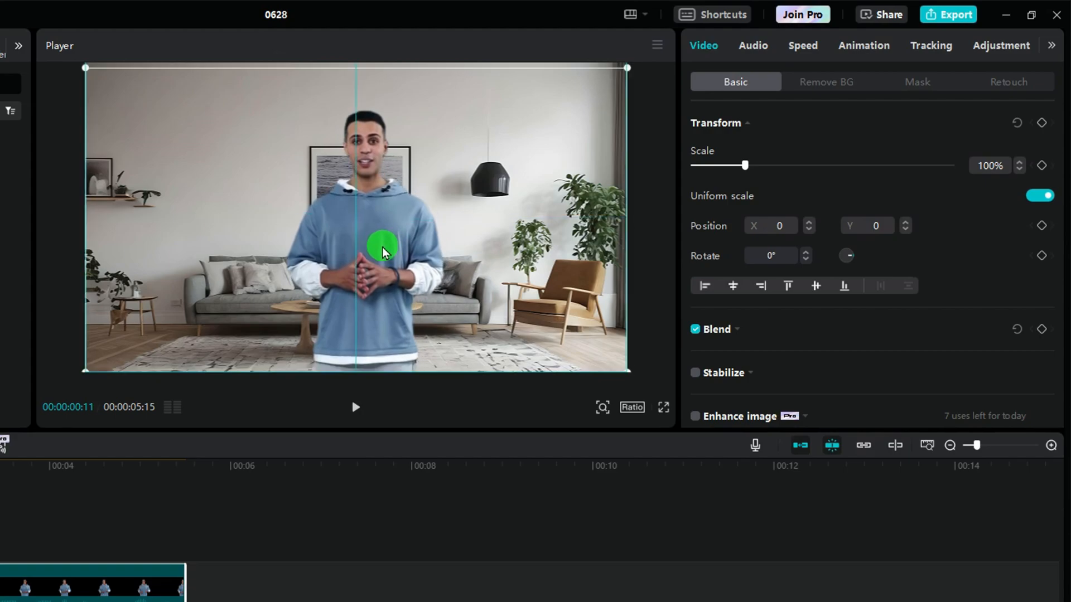
drag(626, 68, 616, 79)
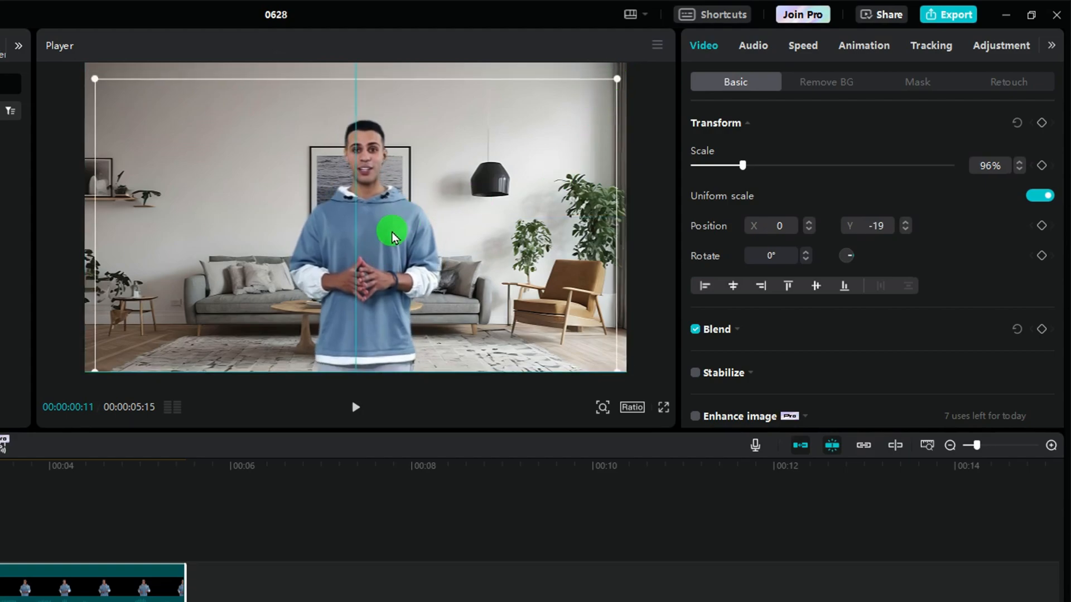